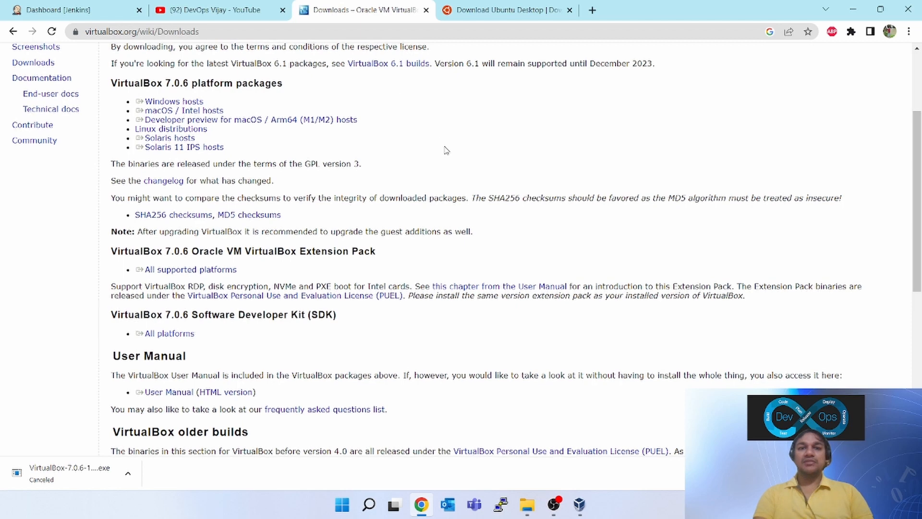
# Open the VirtualBox downloads page and download the Windows hosts installer
pyautogui.scroll(1, 446, 150)
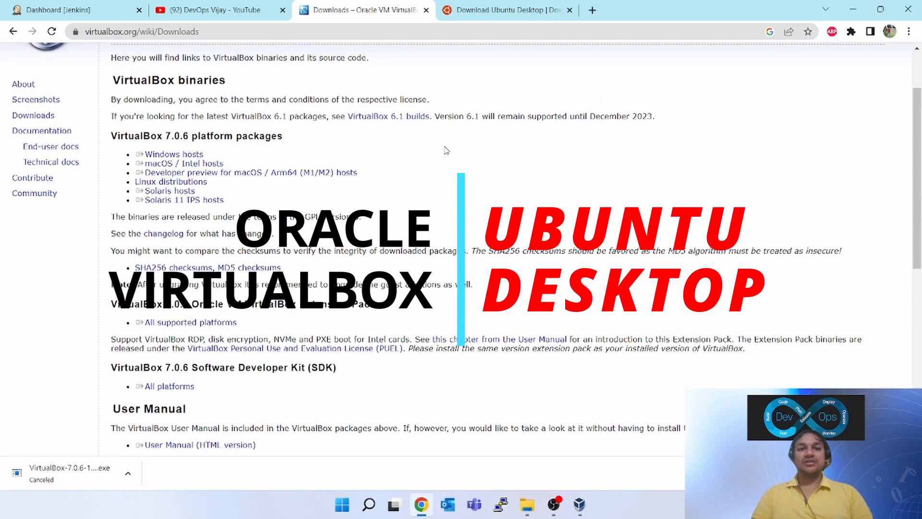
pyautogui.scroll(2, 446, 150)
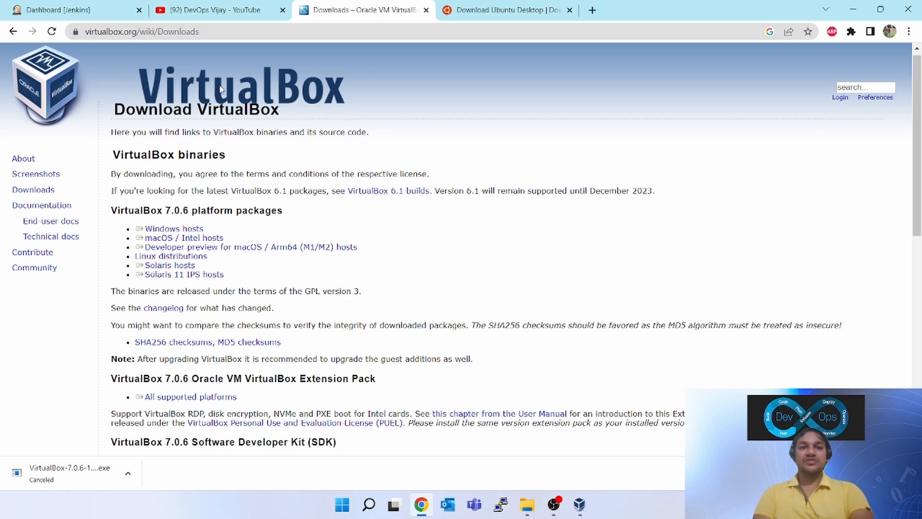
pyautogui.click(13, 31)
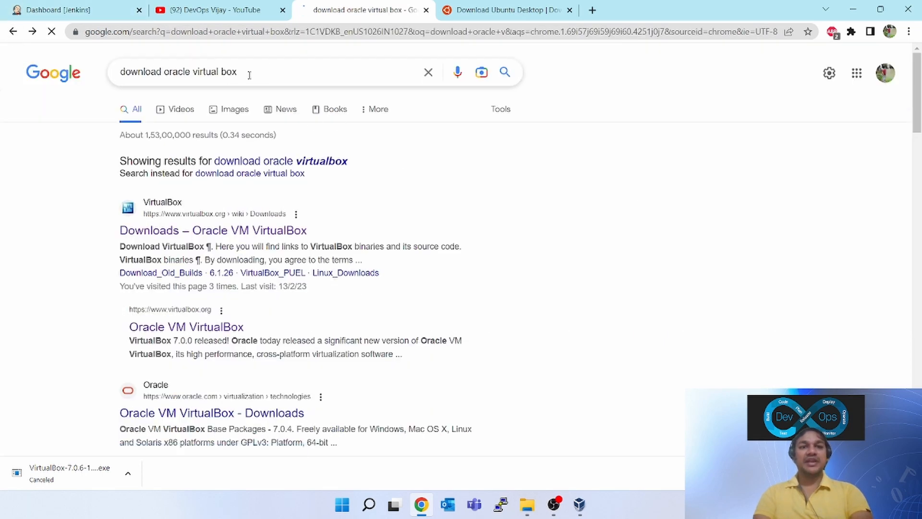
pyautogui.moveTo(250, 75); pyautogui.dragTo(114, 77)
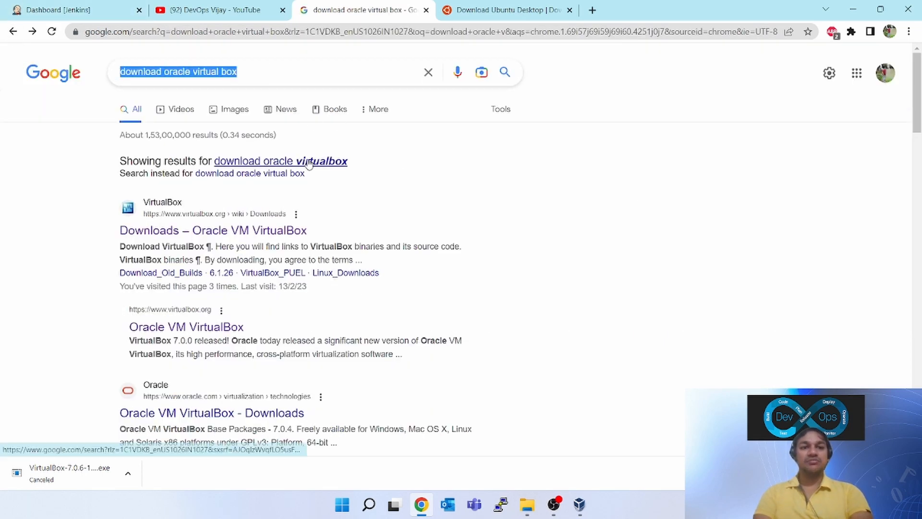
pyautogui.click(245, 232)
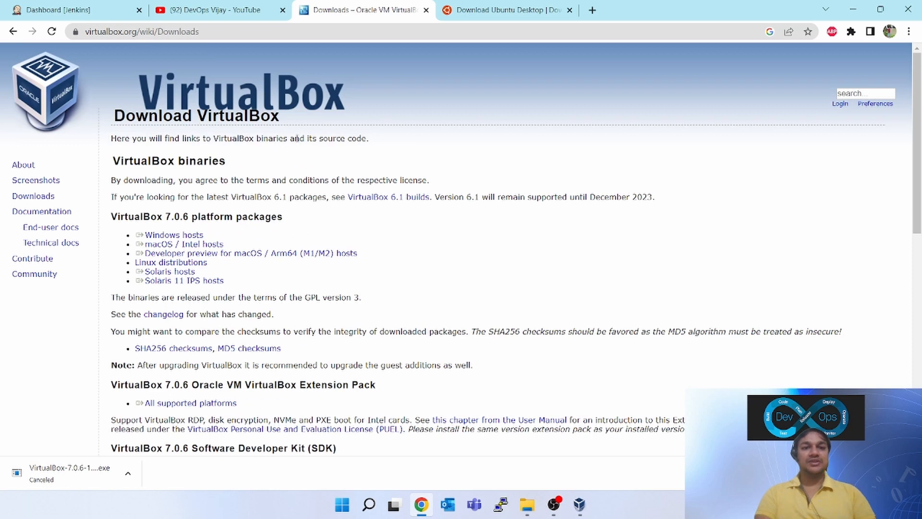
pyautogui.click(169, 235)
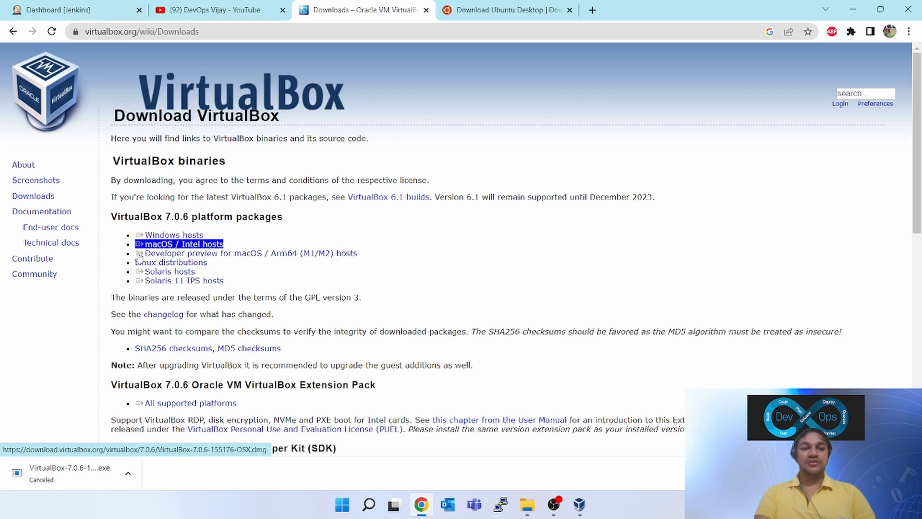
pyautogui.hotkey('alt', 'Tab')
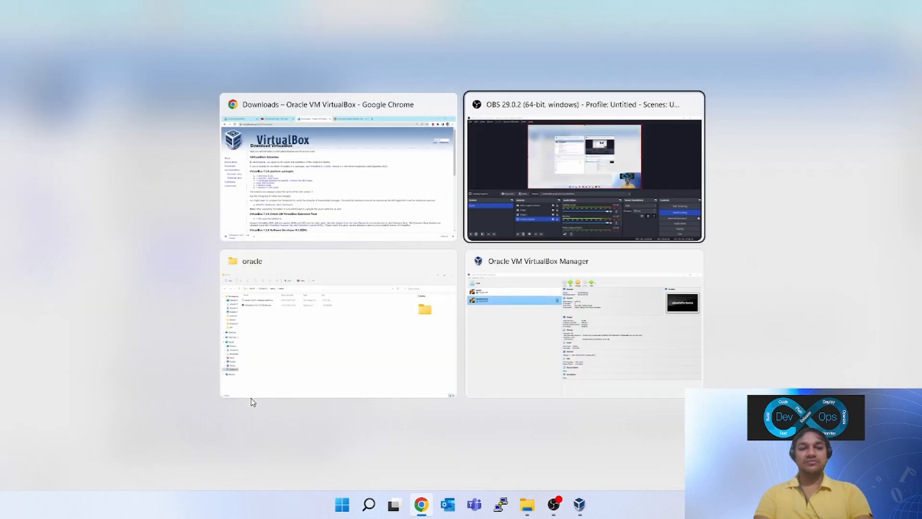
pyautogui.hotkey('alt', 'Tab')
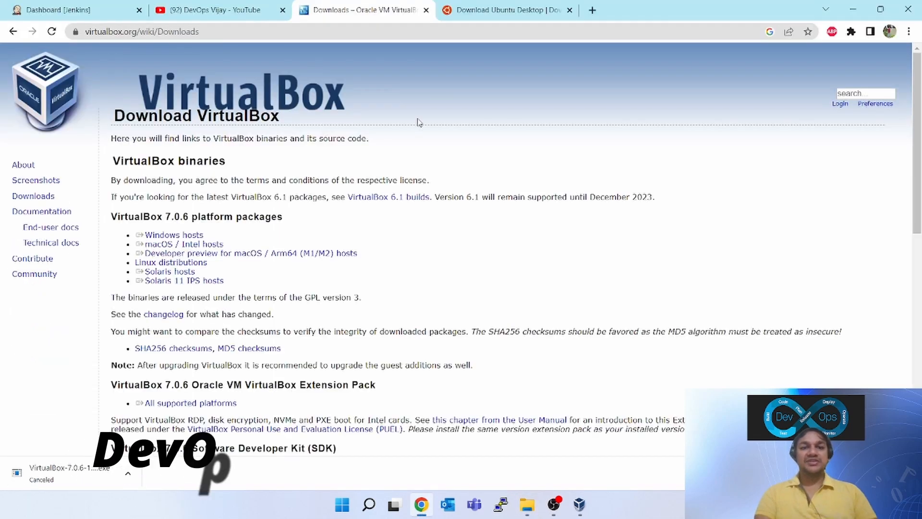
# Open Download Ubuntu Desktop and the Ubuntu Desktop homepage, then switch to the oracle folder
pyautogui.click(502, 10)
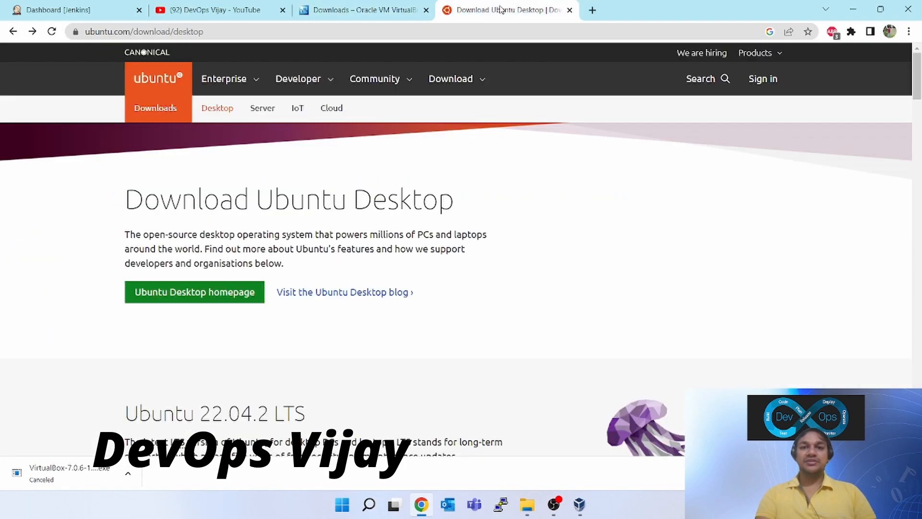
pyautogui.click(13, 31)
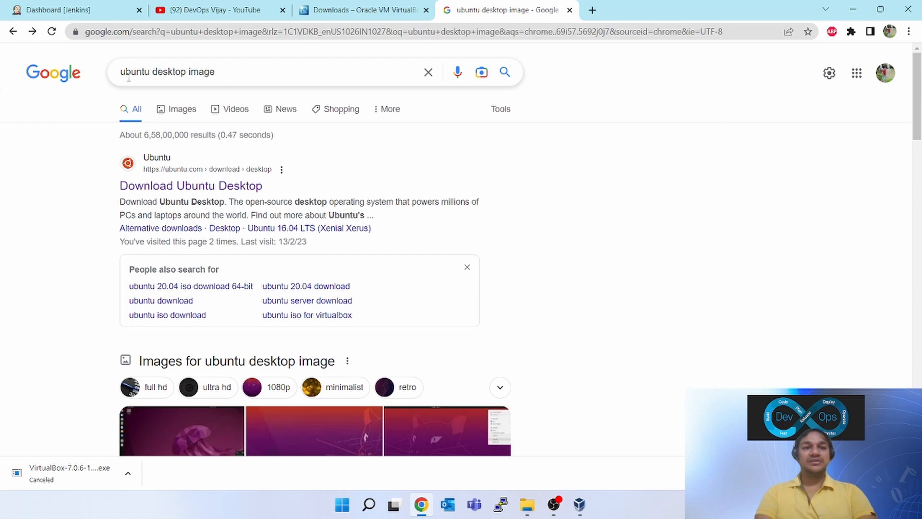
pyautogui.click(230, 75)
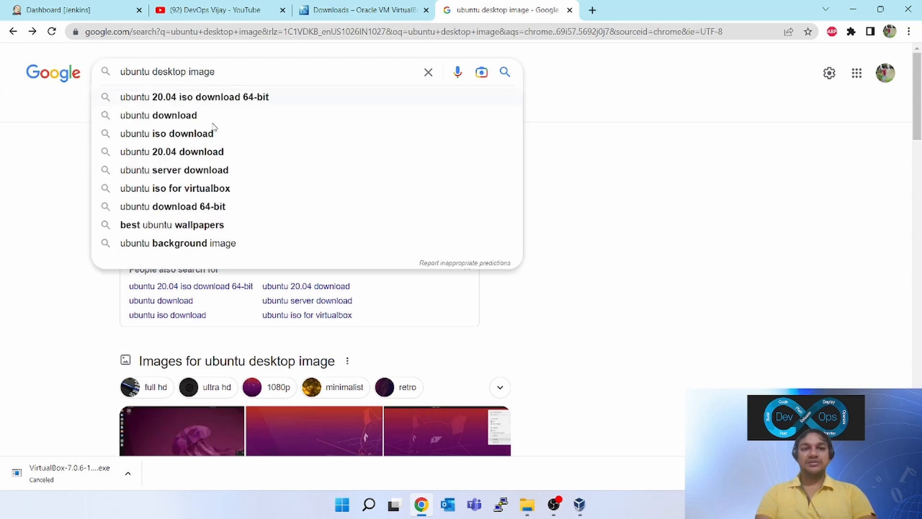
pyautogui.click(647, 268)
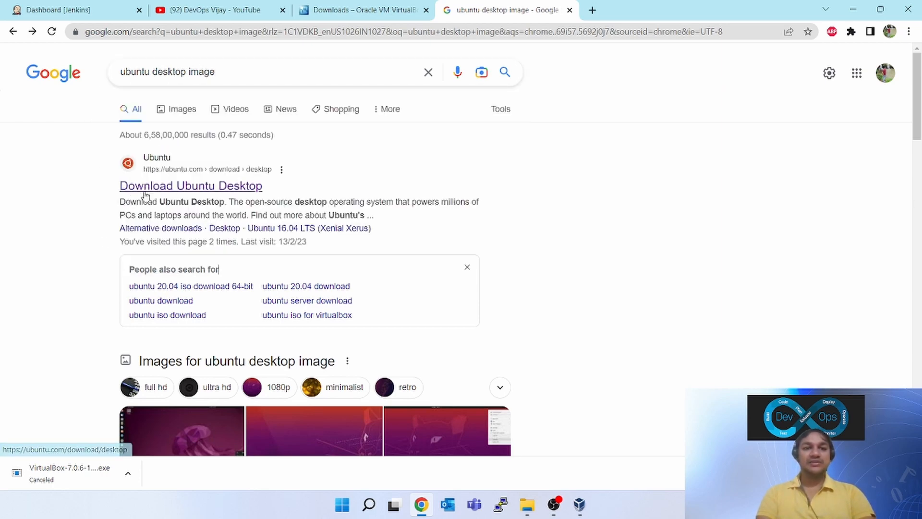
pyautogui.click(204, 189)
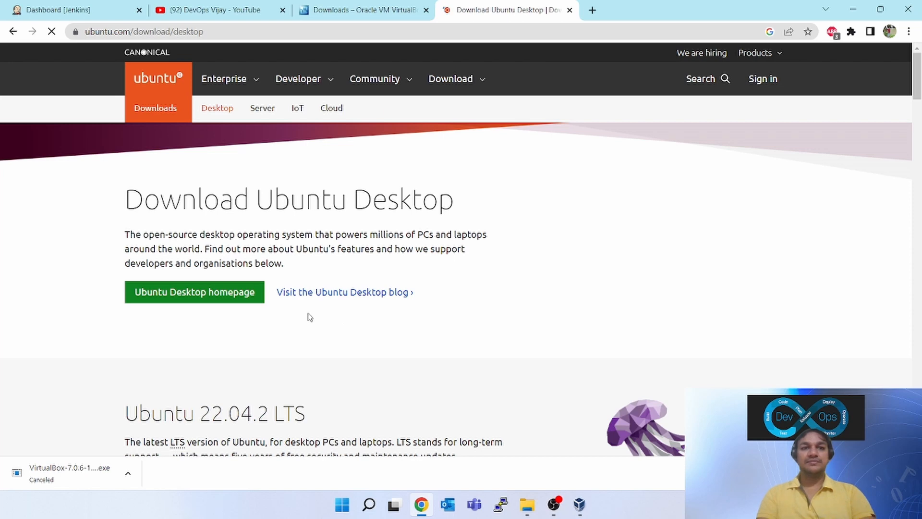
pyautogui.click(185, 298)
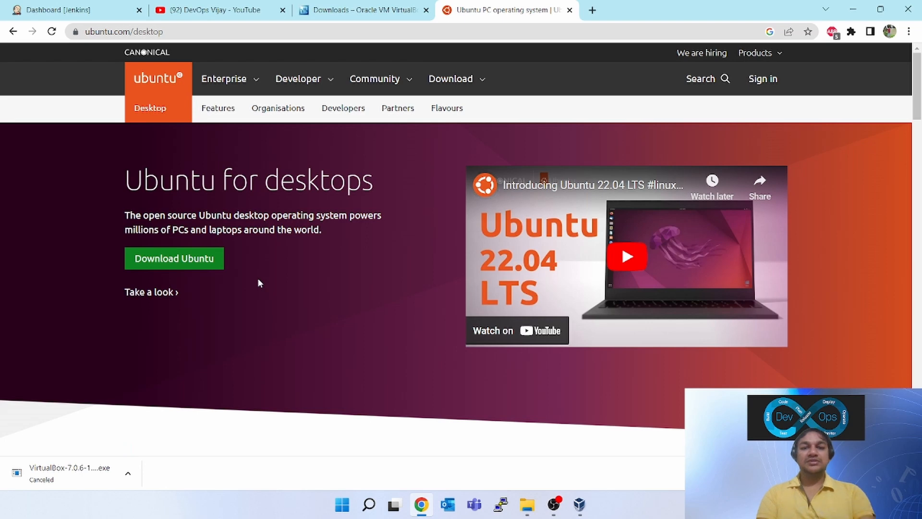
pyautogui.hotkey('alt', 'Tab')
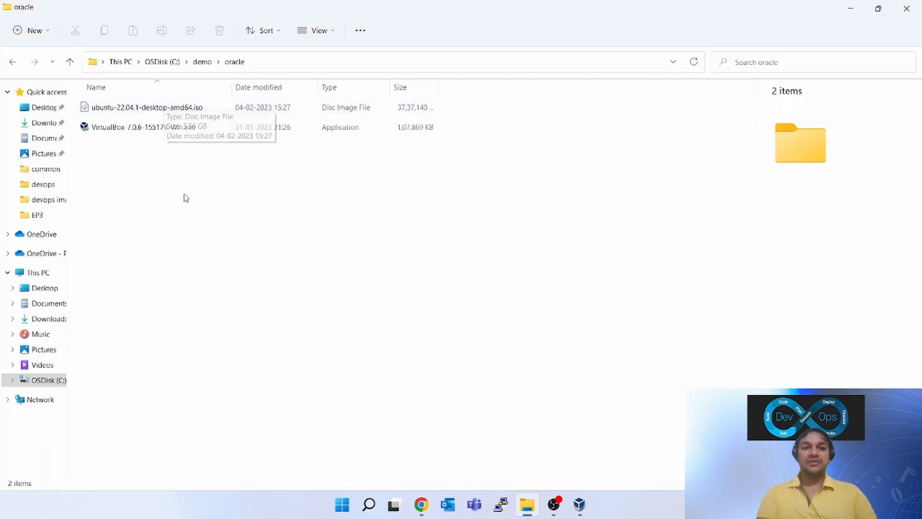
# Select the ubuntu-22.04.1-desktop-amd64.iso file in the C:\demo\oracle folder
pyautogui.moveTo(168, 188); pyautogui.dragTo(149, 89)
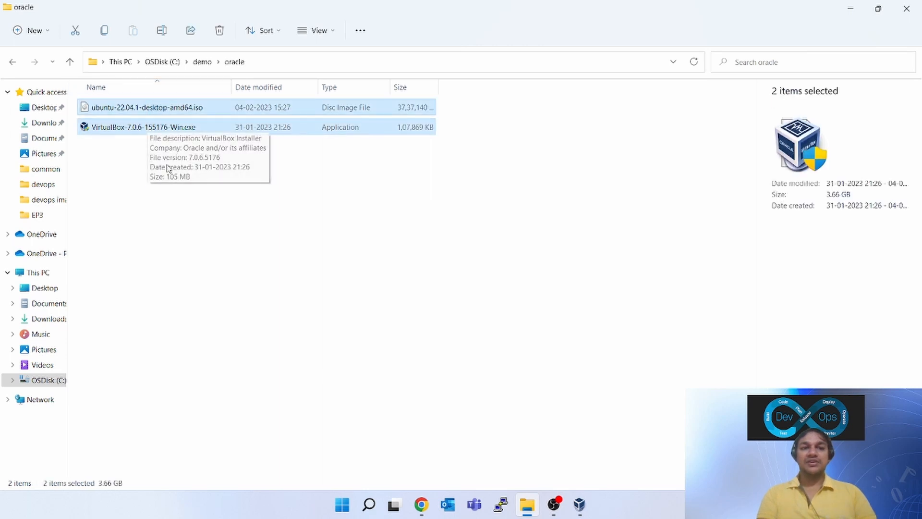
pyautogui.click(164, 197)
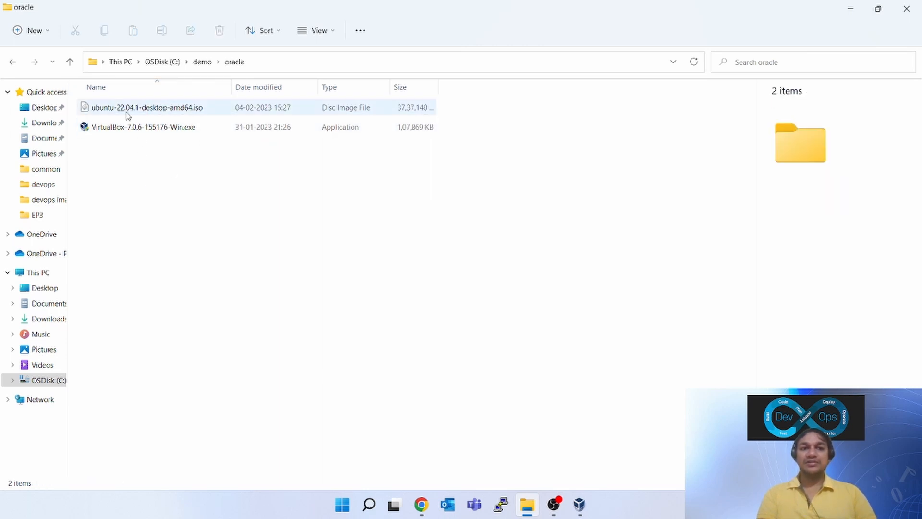
pyautogui.click(125, 113)
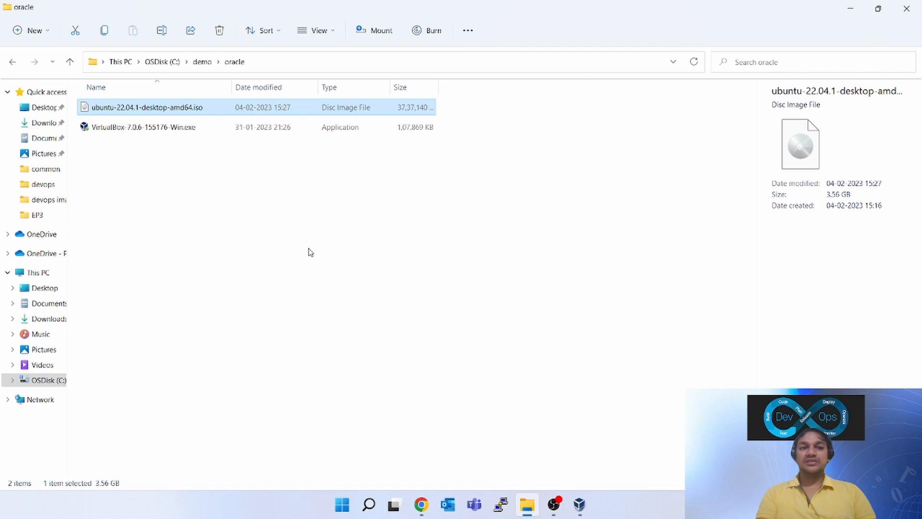
# Launch Oracle VM VirtualBox by searching 'ora' in Windows Search
pyautogui.click(368, 504)
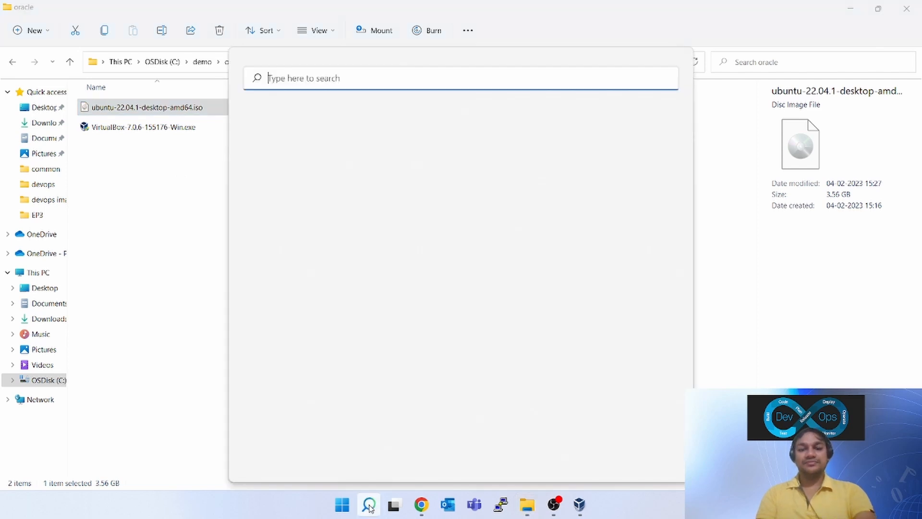
pyautogui.write('ora')
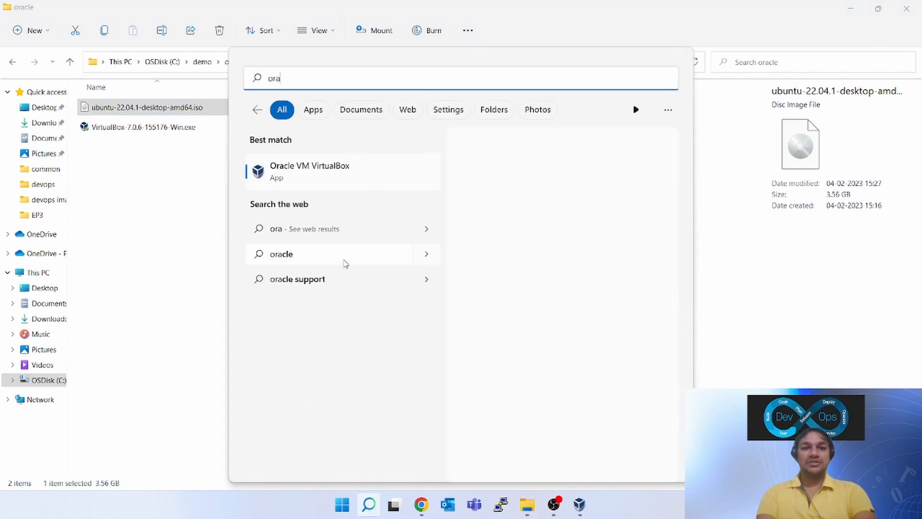
pyautogui.click(309, 171)
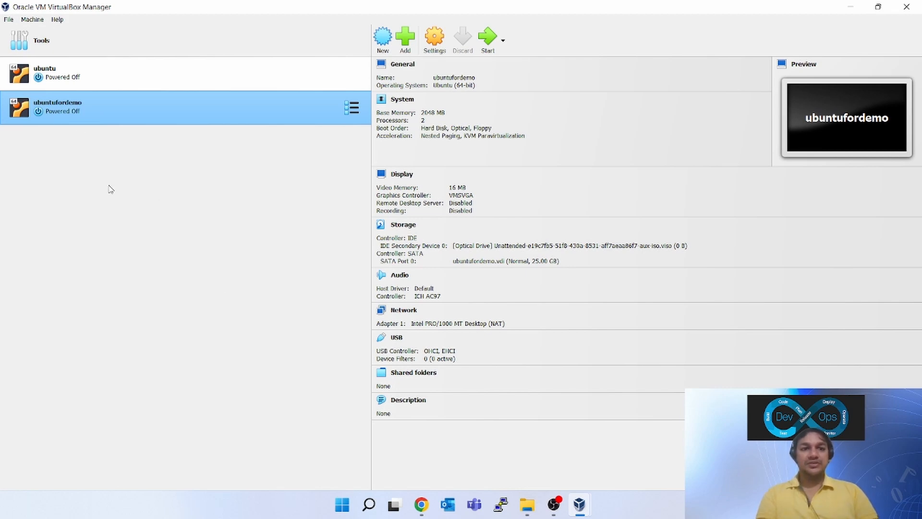
# Create a new machine named ubuntuTest using the ubuntu-22.04.1-desktop-amd64.iso image
pyautogui.click(66, 75)
pyautogui.click(87, 115)
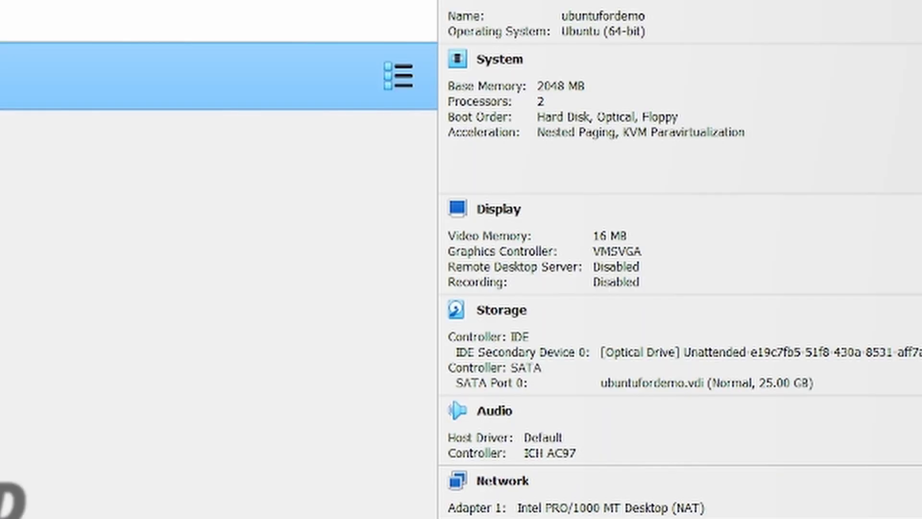
pyautogui.click(382, 38)
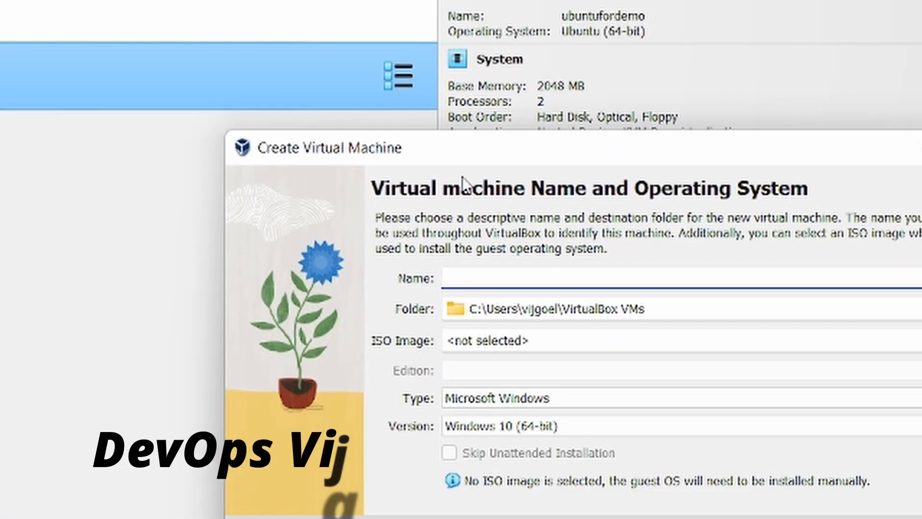
pyautogui.moveTo(465, 144); pyautogui.dragTo(281, 50)
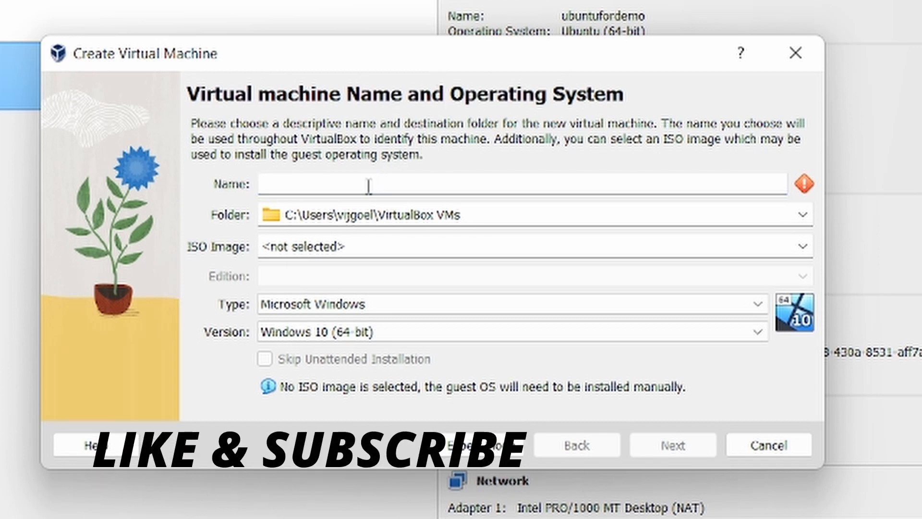
pyautogui.write('ubun')
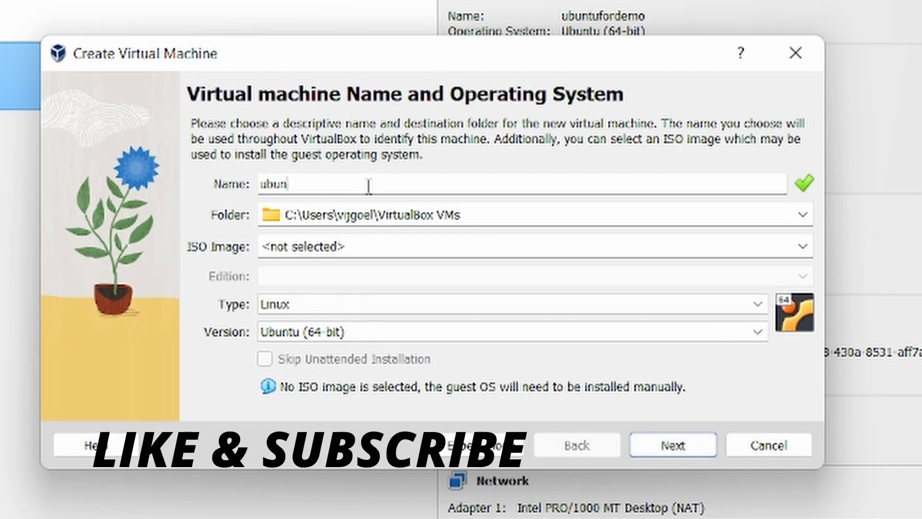
pyautogui.write('tu')
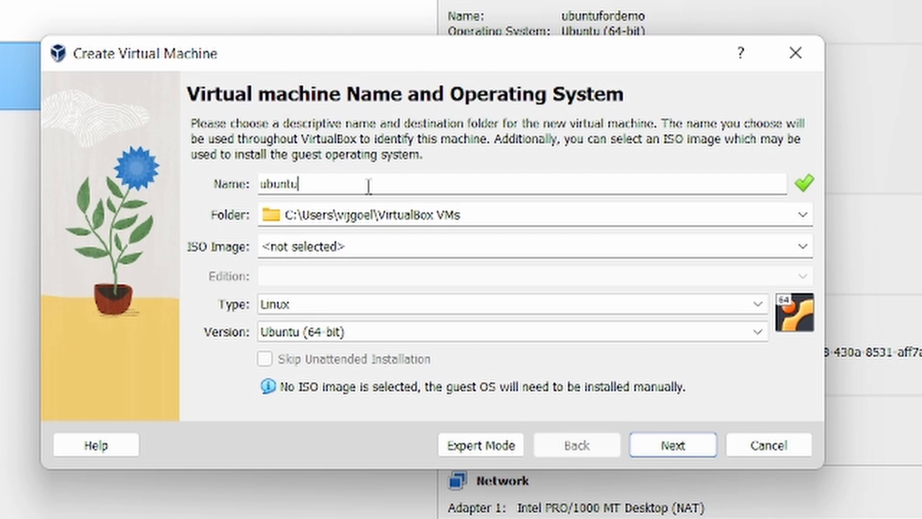
pyautogui.write('Test')
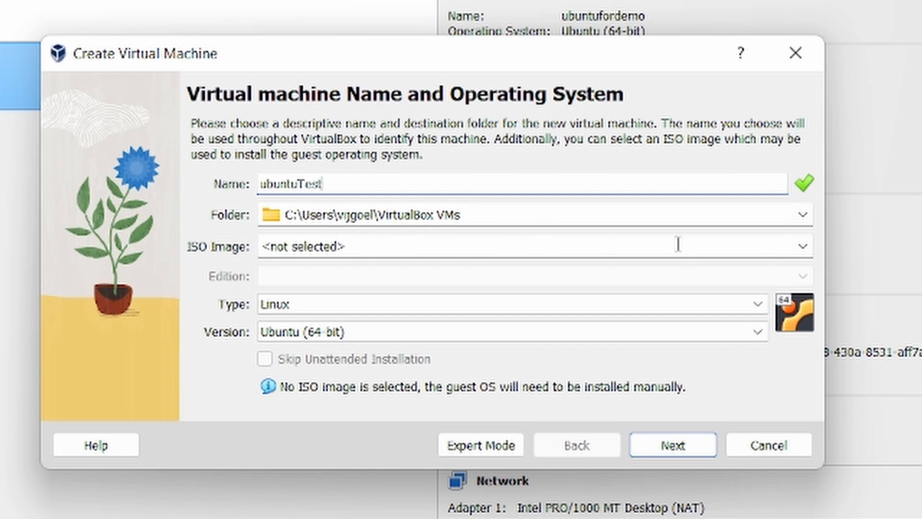
pyautogui.click(803, 247)
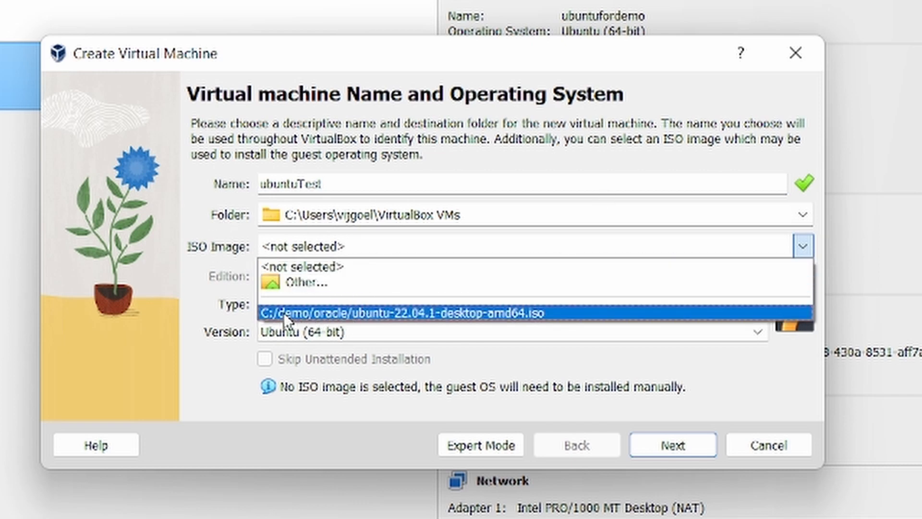
pyautogui.click(438, 313)
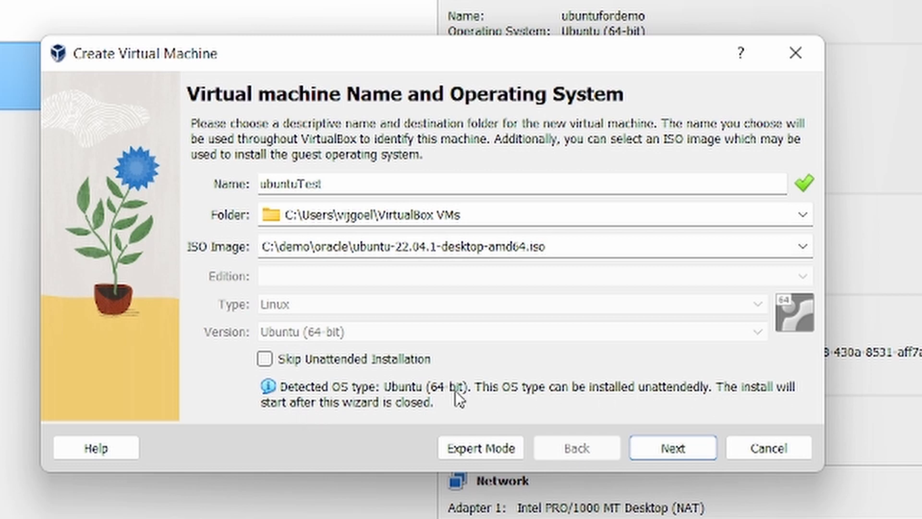
# Set the unattended username to guest with a matching new password, keeping hostname ubuntuTest
pyautogui.click(671, 451)
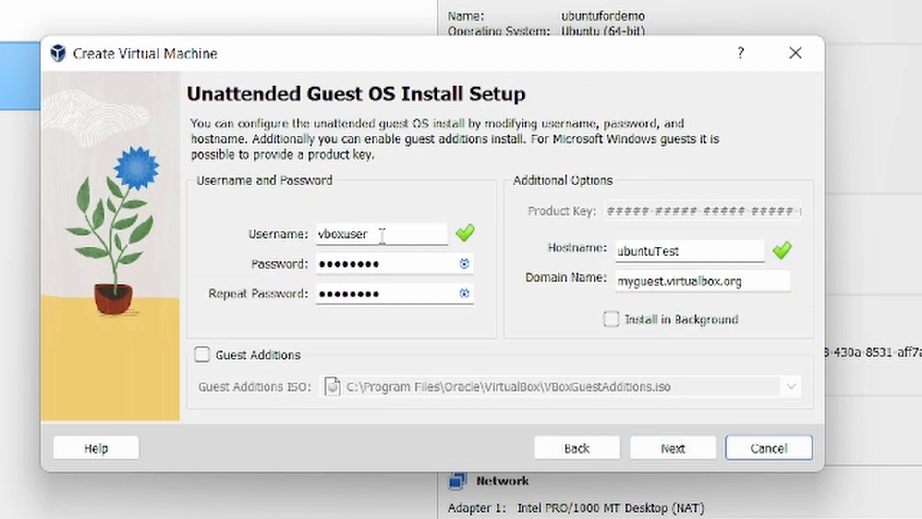
pyautogui.click(467, 269)
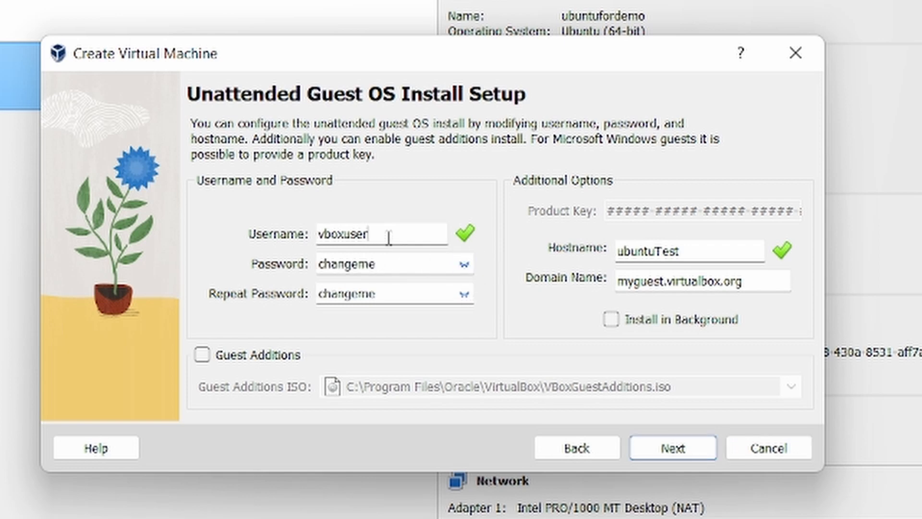
pyautogui.press('BackSpace')
pyautogui.press('BackSpace')
pyautogui.press('BackSpace')
pyautogui.press('BackSpace')
pyautogui.press('BackSpace')
pyautogui.press('BackSpace')
pyautogui.press('BackSpace')
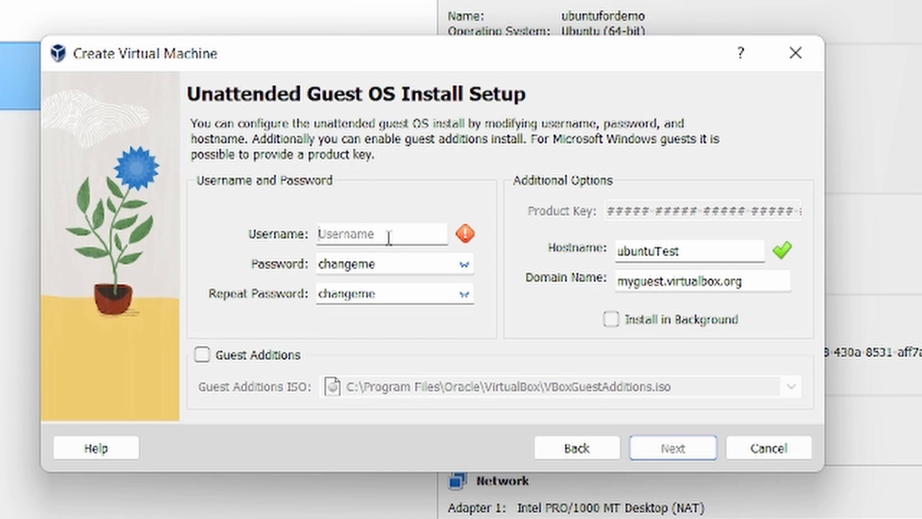
pyautogui.write('guest')
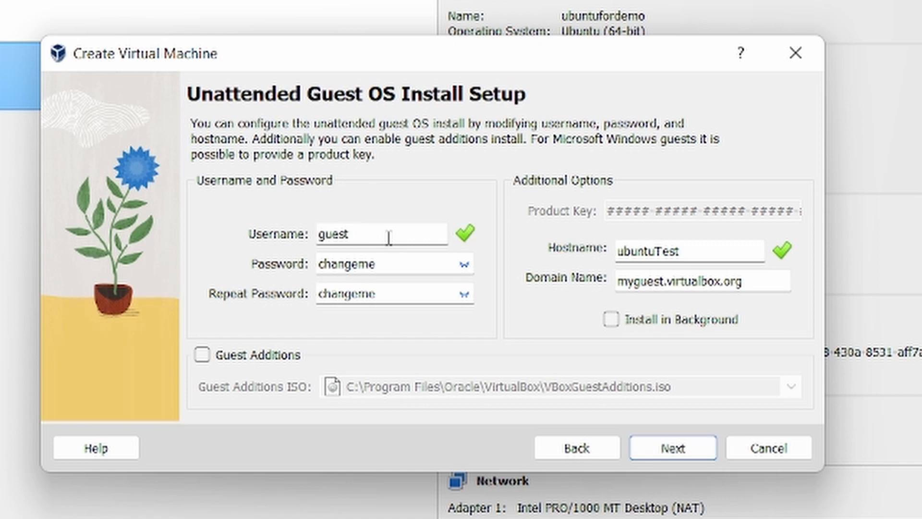
pyautogui.press('Tab')
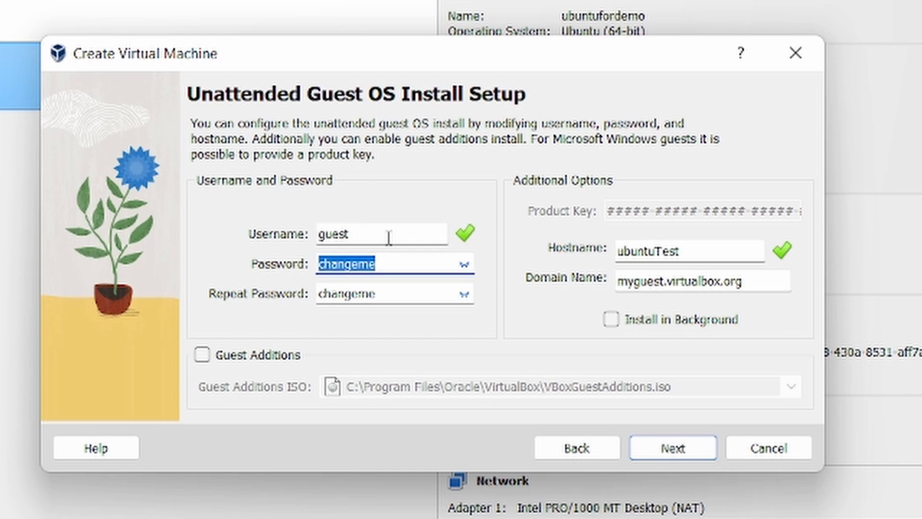
pyautogui.write('guest')
pyautogui.press('Tab')
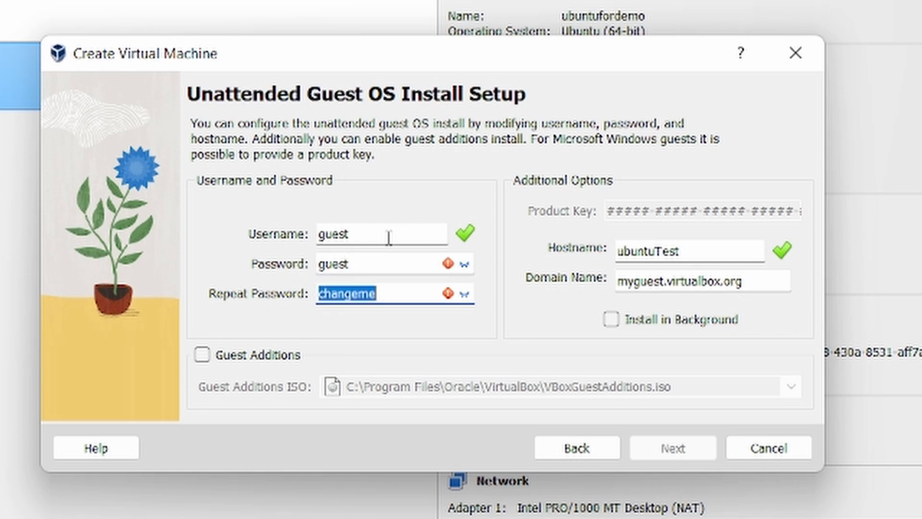
pyautogui.write('guest')
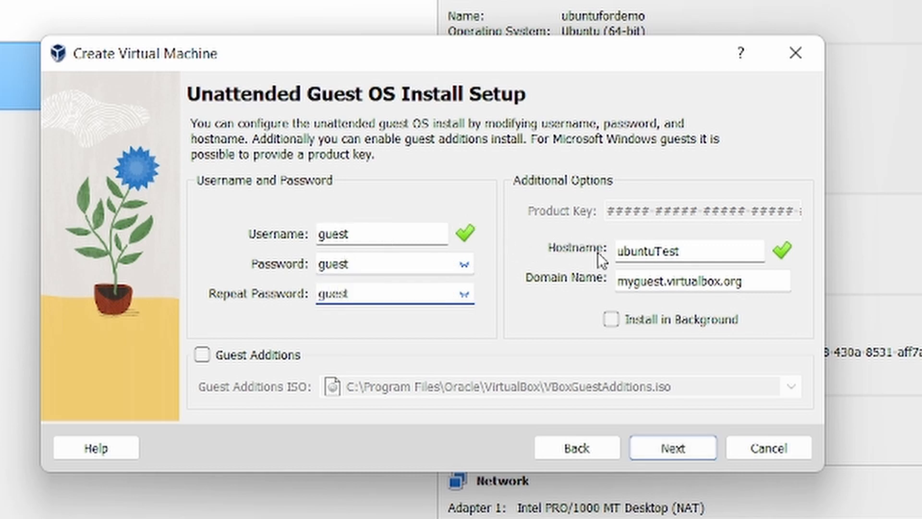
pyautogui.doubleClick(699, 251)
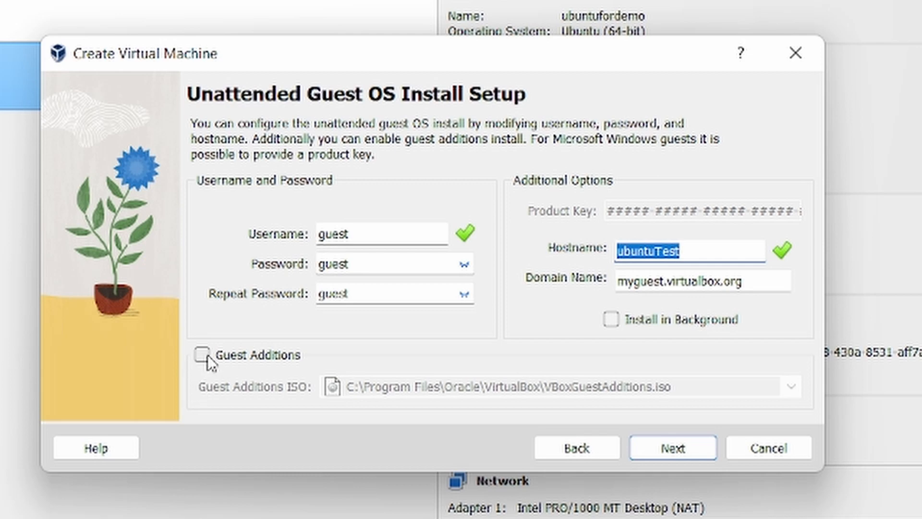
# On the Hardware page, keep base memory at 2048 MB and set 2 processors
pyautogui.click(673, 448)
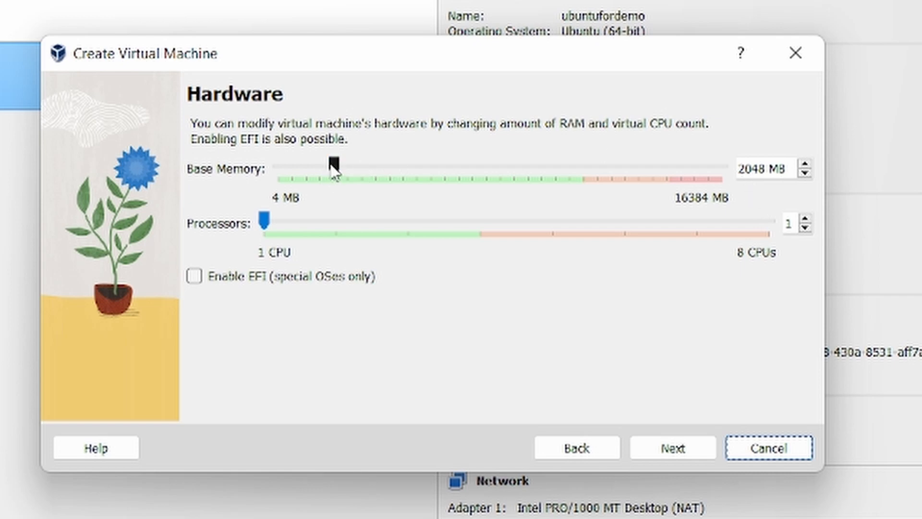
pyautogui.moveTo(334, 166)
pyautogui.mouseDown()
pyautogui.moveTo(572, 181)
pyautogui.moveTo(295, 183)
pyautogui.moveTo(560, 192)
pyautogui.moveTo(545, 199)
pyautogui.moveTo(274, 183)
pyautogui.moveTo(329, 179)
pyautogui.moveTo(326, 172)
pyautogui.mouseUp()
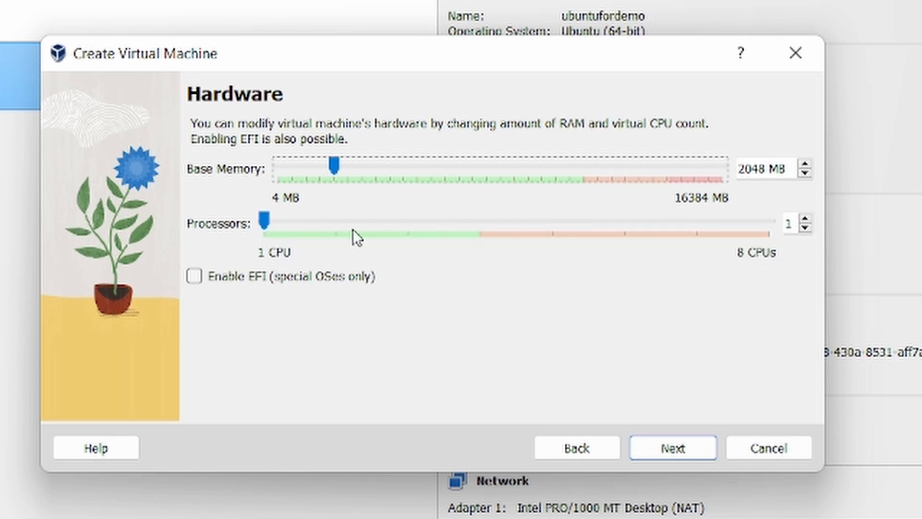
pyautogui.moveTo(266, 221); pyautogui.dragTo(325, 223)
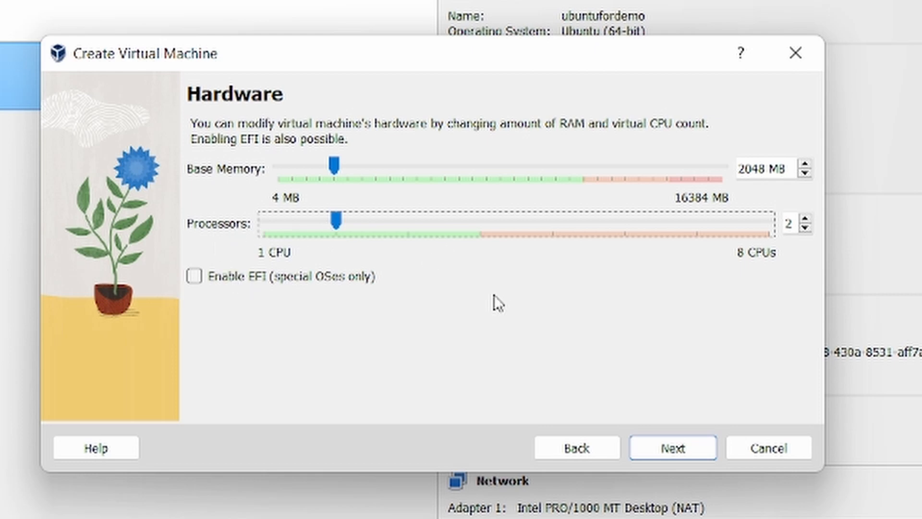
# Create a new virtual hard disk sized 25.90 GB, not pre-allocated
pyautogui.click(674, 449)
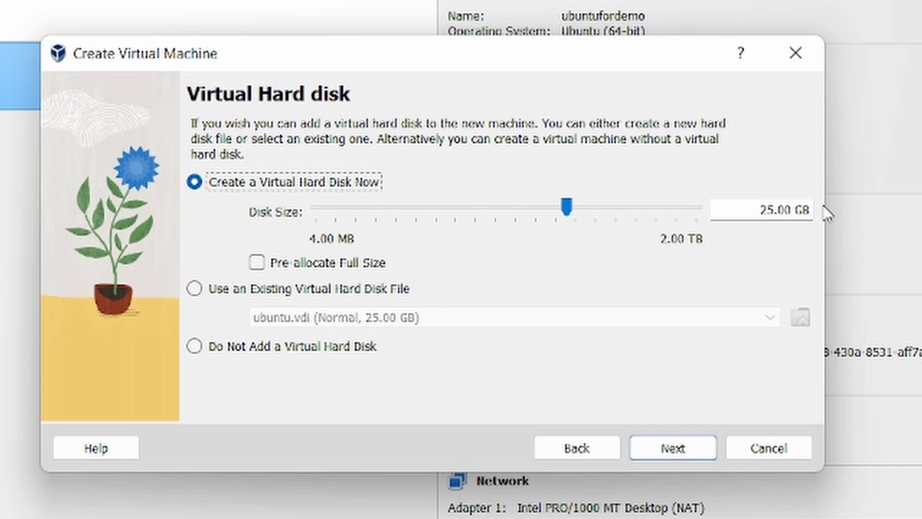
pyautogui.moveTo(760, 212); pyautogui.dragTo(815, 212)
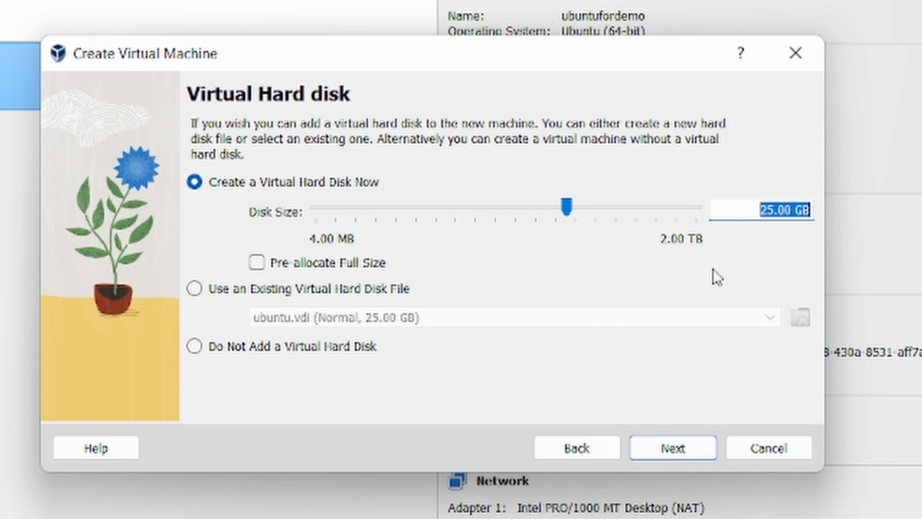
pyautogui.click(569, 217)
pyautogui.moveTo(567, 215)
pyautogui.mouseDown()
pyautogui.moveTo(512, 214)
pyautogui.moveTo(569, 219)
pyautogui.mouseUp()
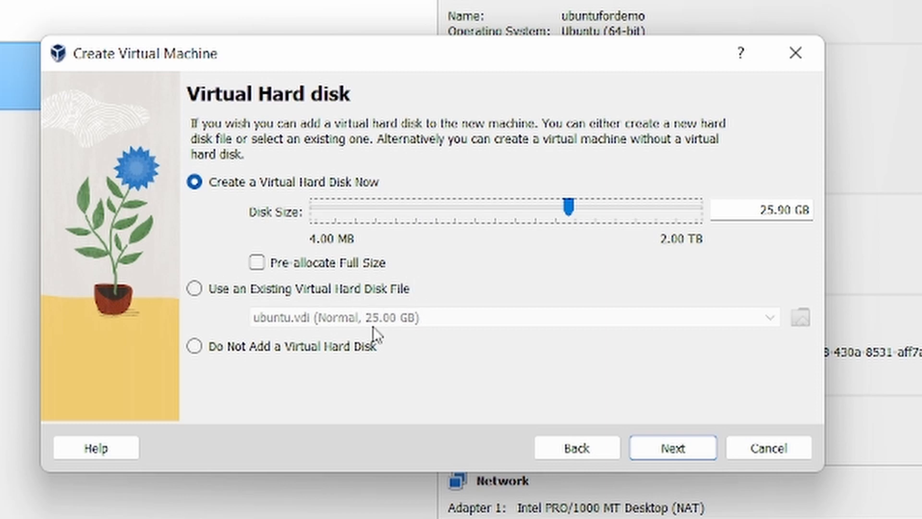
# Check the Hardware and Disk summary, then finish creating ubuntuTest
pyautogui.click(672, 448)
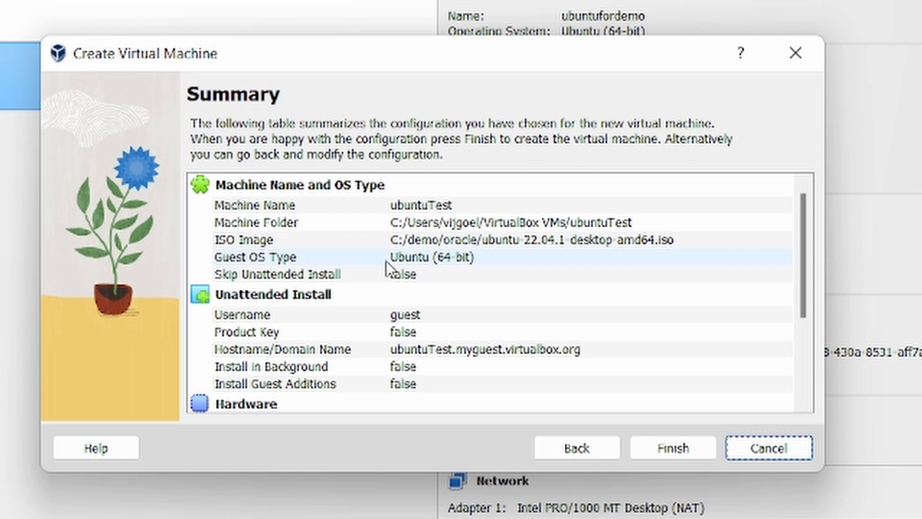
pyautogui.scroll(-3, 361, 309)
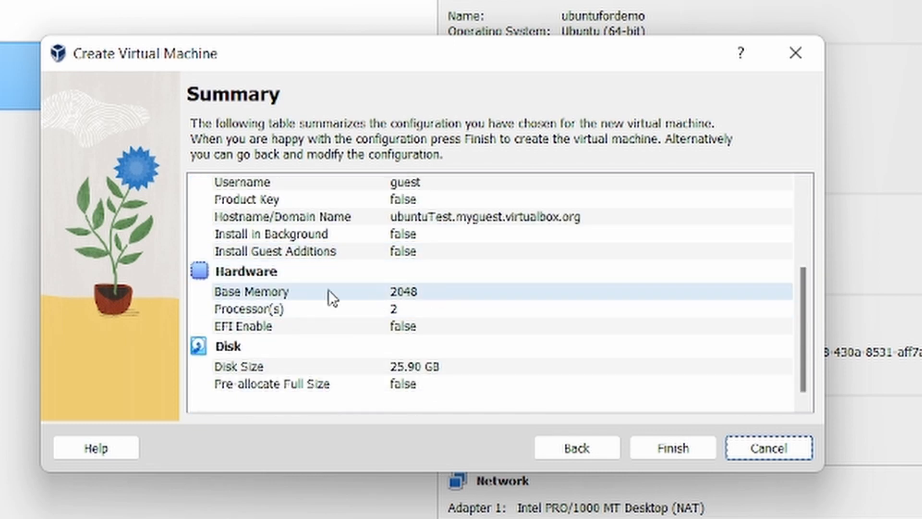
pyautogui.click(670, 446)
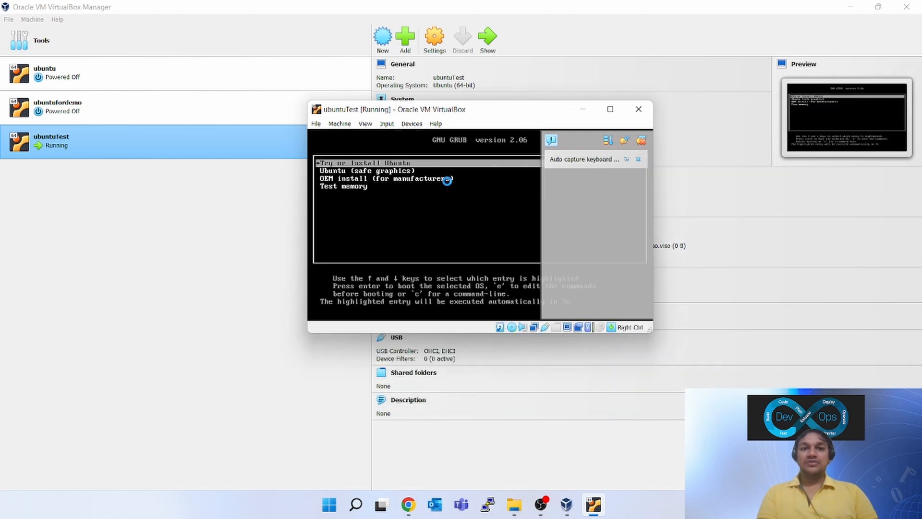
# Maximize the ubuntuTest machine window while the unattended install runs
pyautogui.click(609, 109)
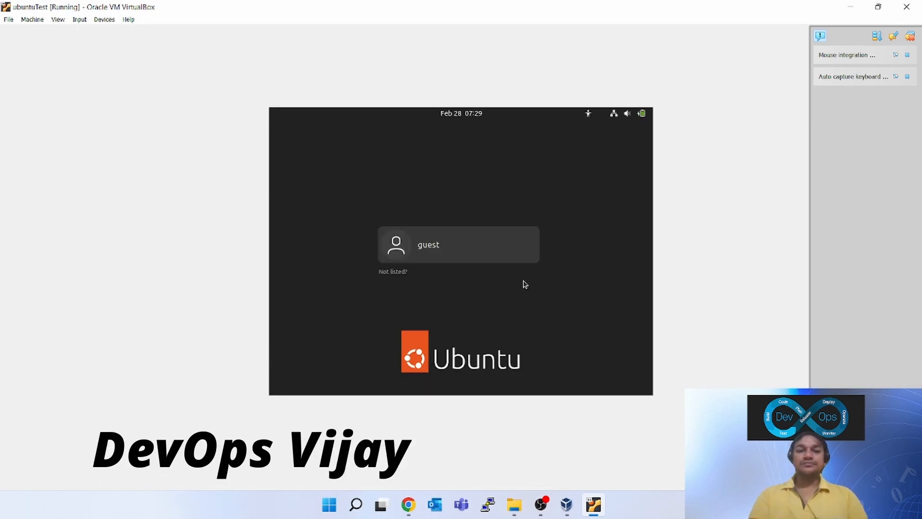
# Log in to Ubuntu as the guest user with the account password
pyautogui.click(460, 249)
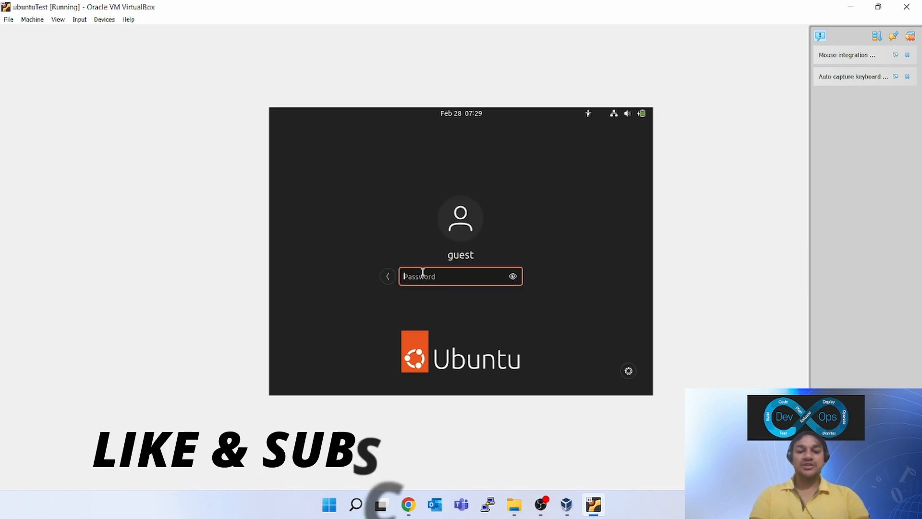
pyautogui.write('guest')
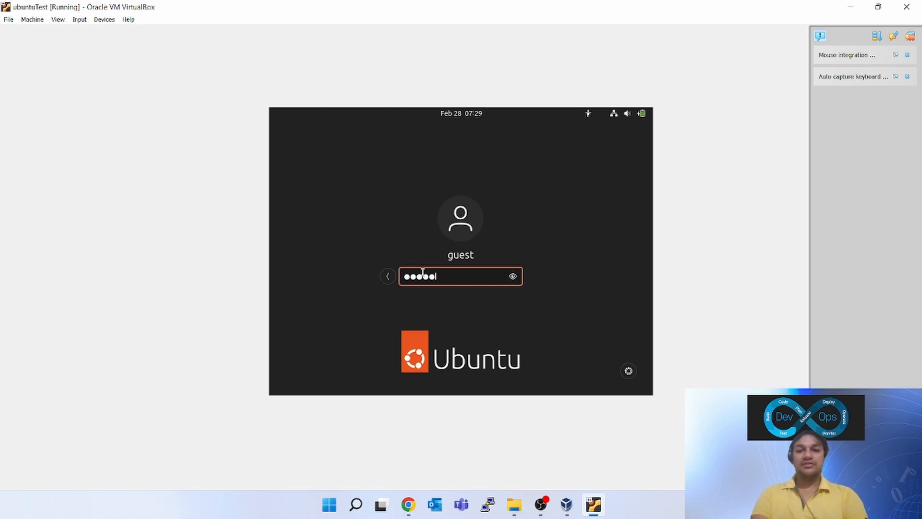
pyautogui.press('Return')
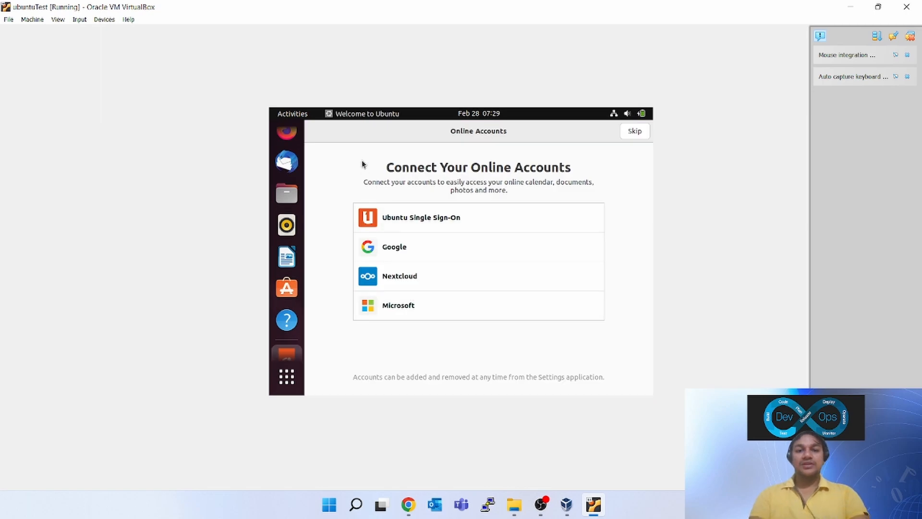
# Launch Terminal from Show Applications by searching 'ter'
pyautogui.click(288, 389)
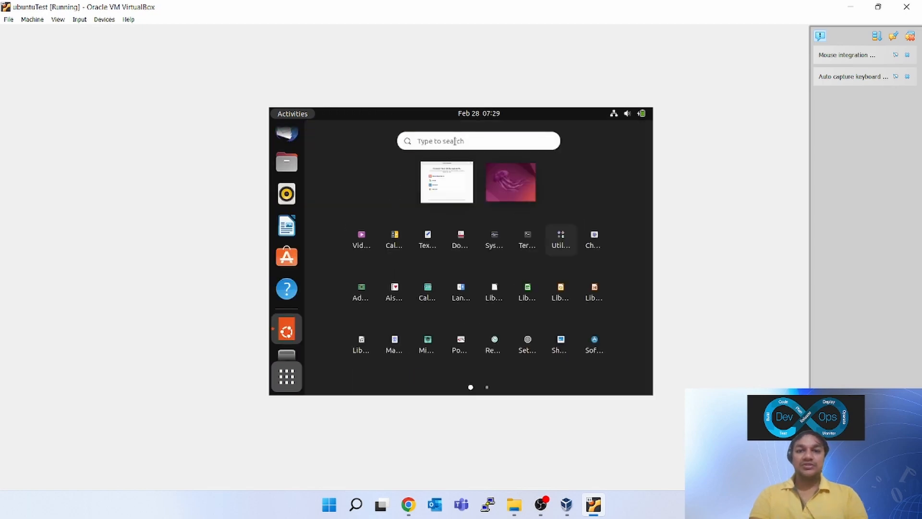
pyautogui.write('ter')
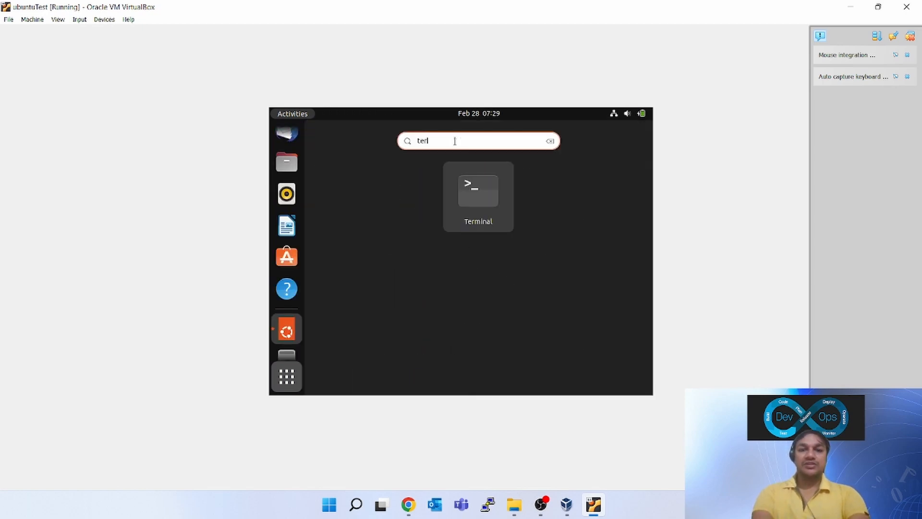
pyautogui.click(488, 193)
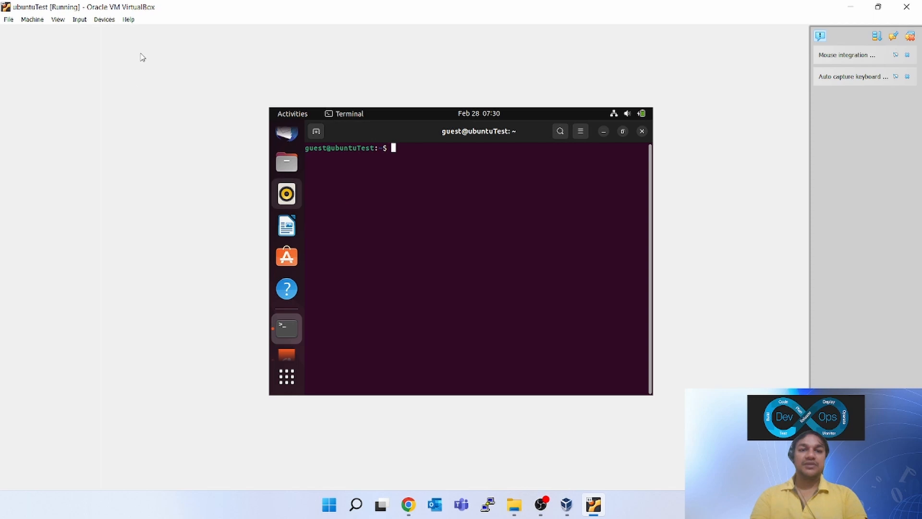
# Switch the ubuntuTest window to Full-screen Mode from the View menu, leaving the Terminal prompt visible
pyautogui.click(58, 20)
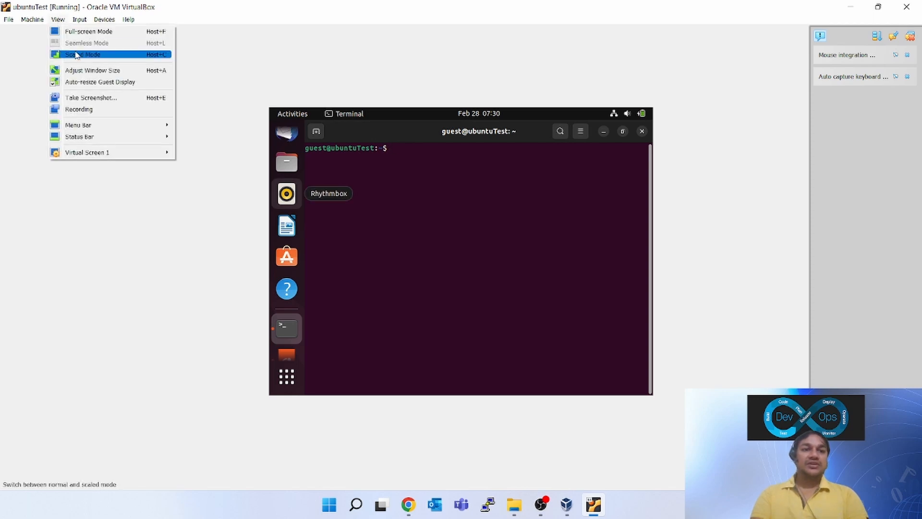
pyautogui.click(80, 31)
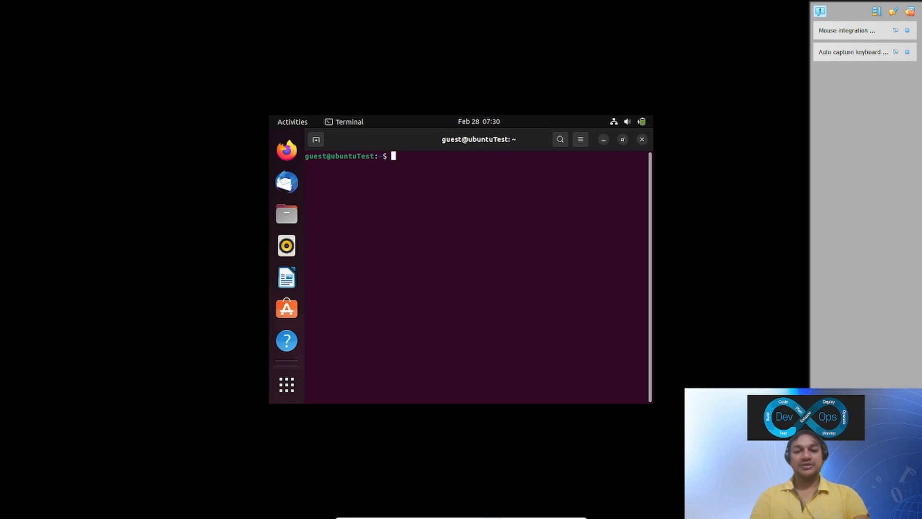
pyautogui.moveTo(529, 514)
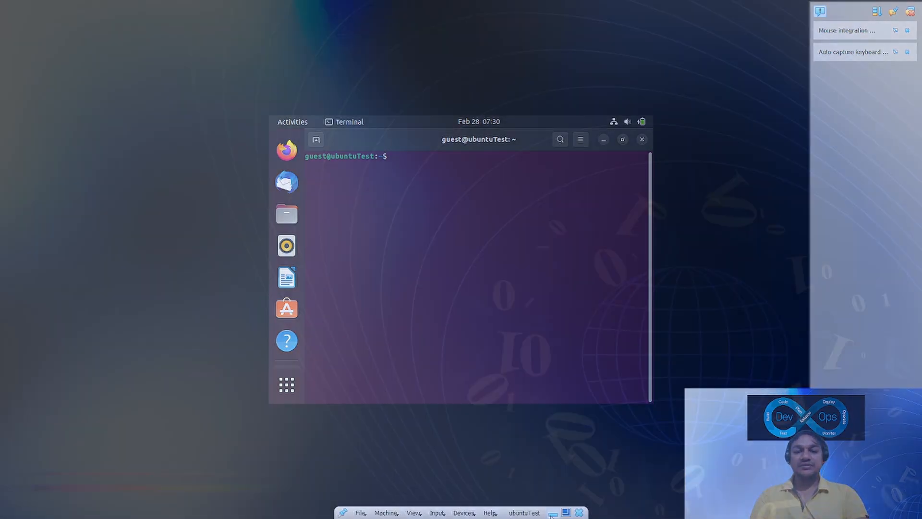